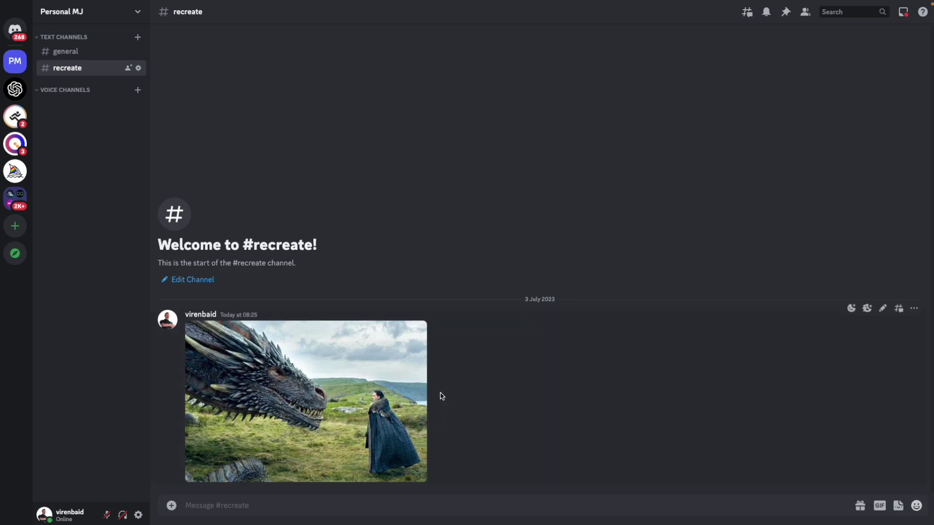
Step: Enlarge the dragon reference image twice to examine it, closing the viewer each time
click(361, 396)
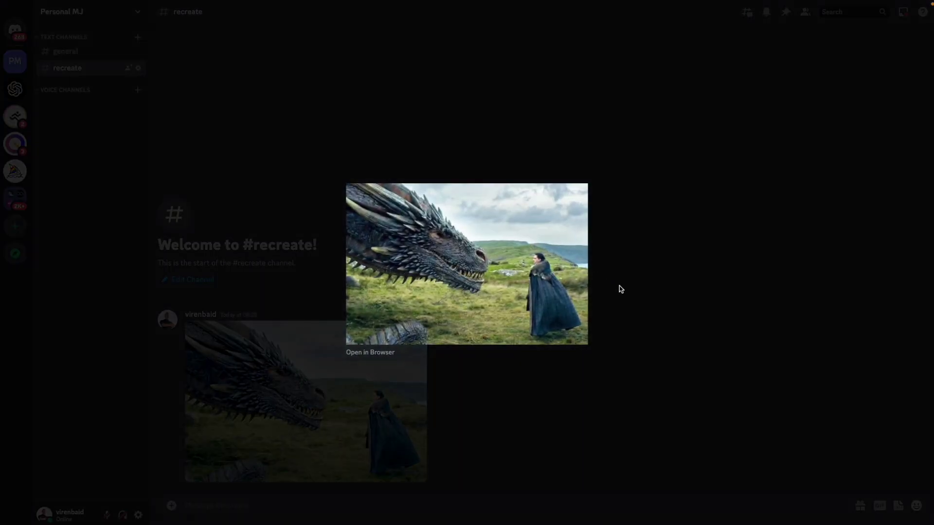
click(472, 440)
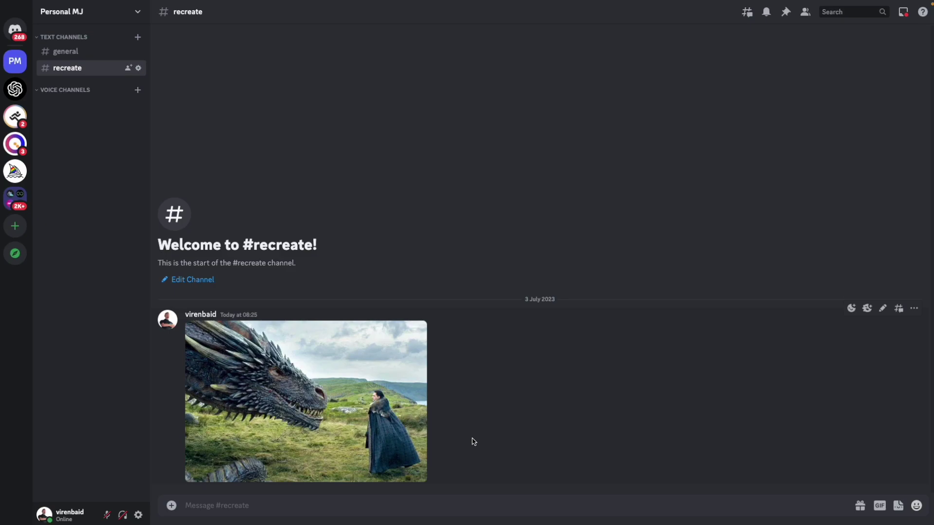
click(267, 440)
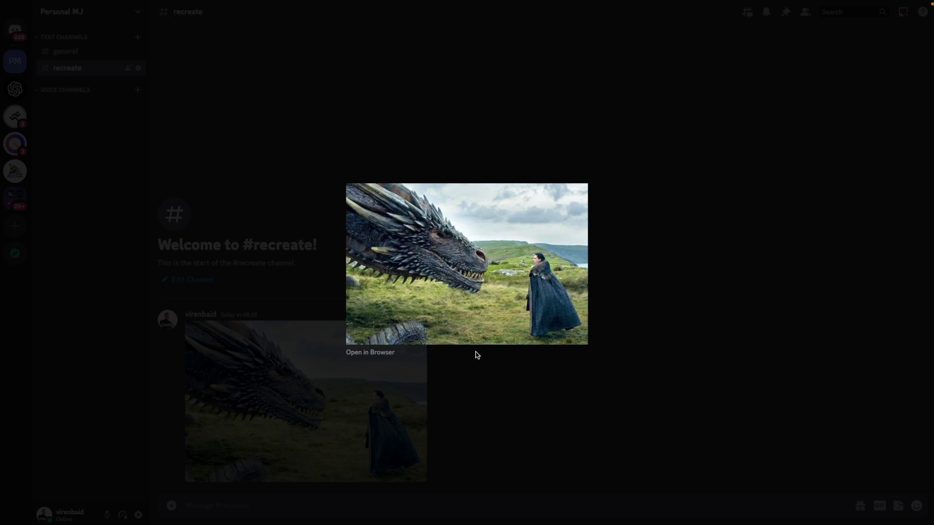
click(435, 378)
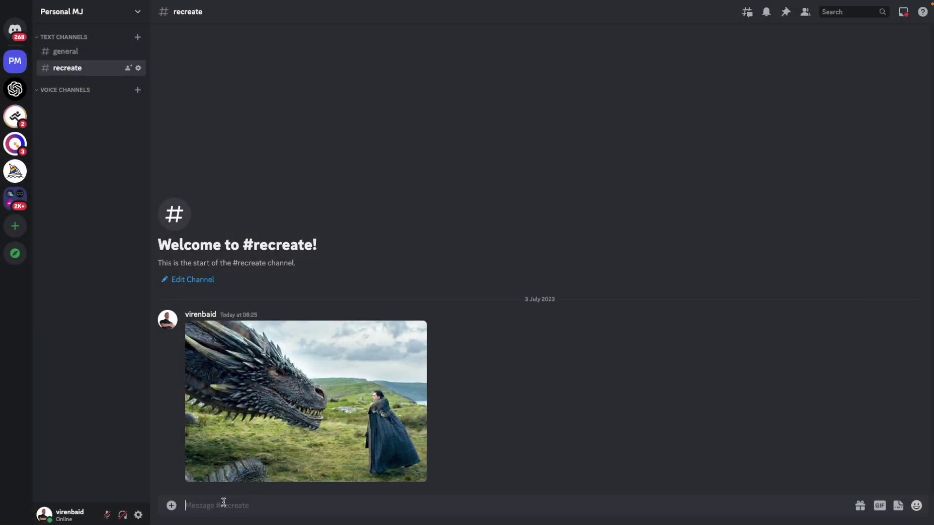
Step: Run /describe on the dragon reference image to get four prompt suggestions
text(/describe)
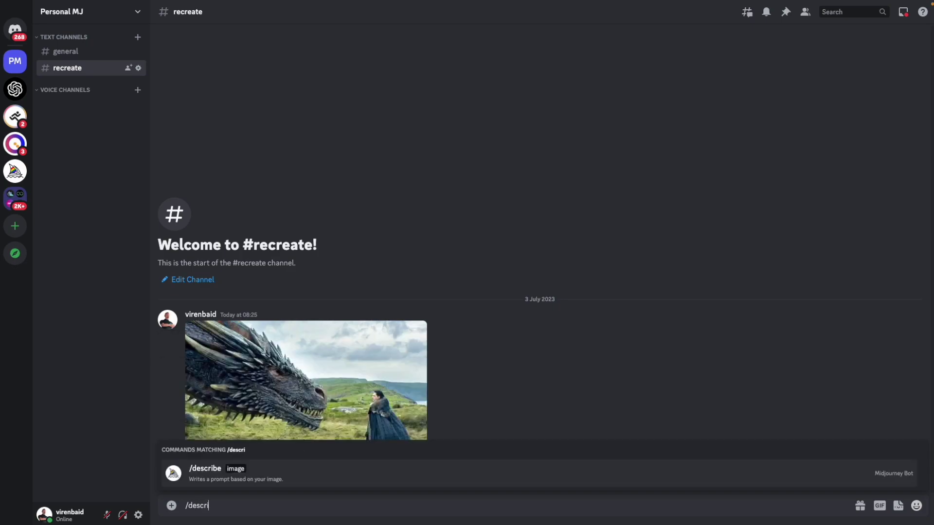
key(Return)
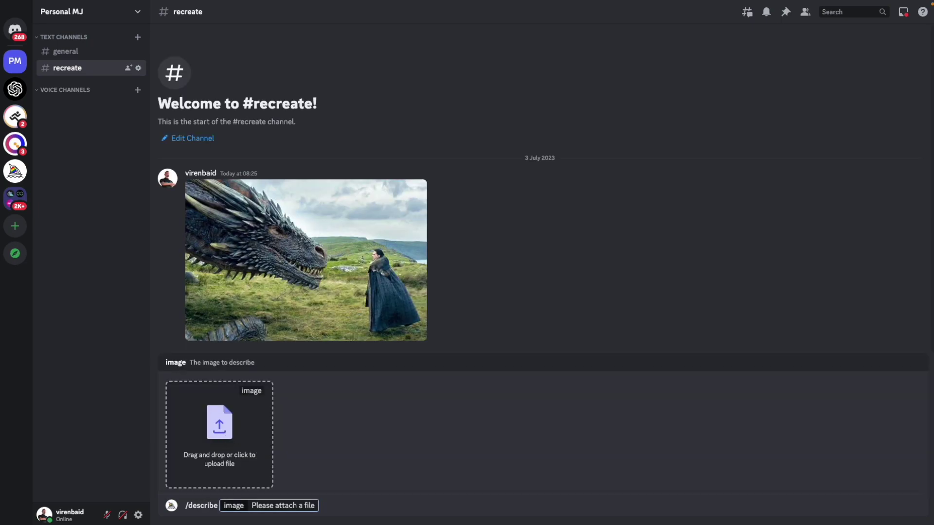
key(Return)
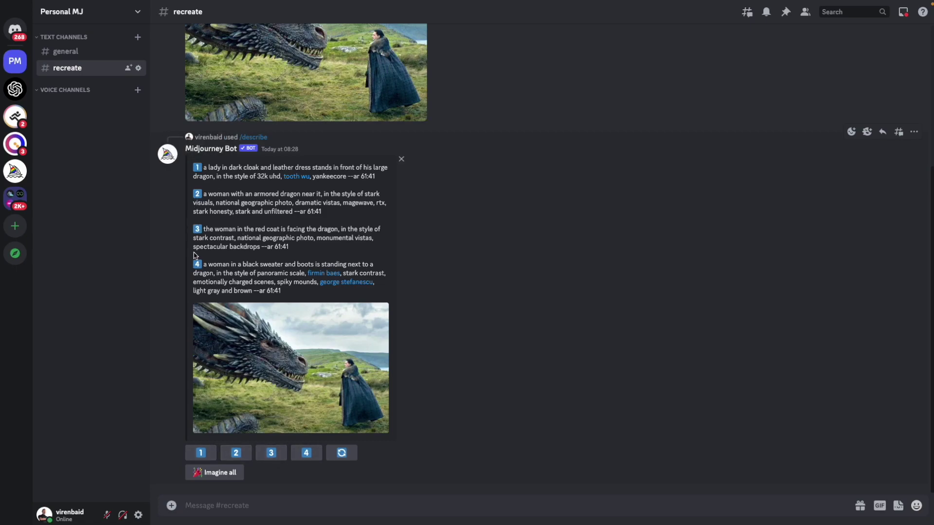
Step: Generate from suggested prompts 1 and 2, changing 'lady' and 'woman' to 'man'
click(205, 454)
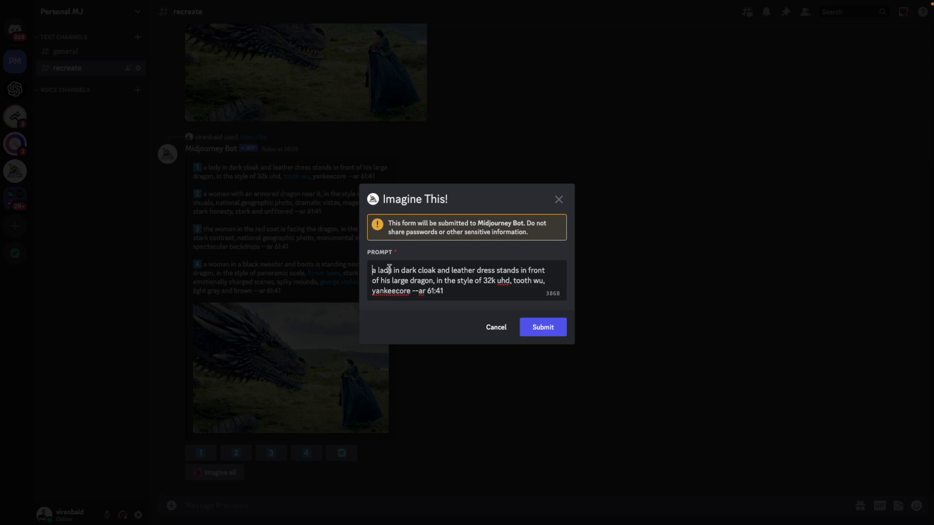
double_click(385, 270)
text(man)
click(544, 327)
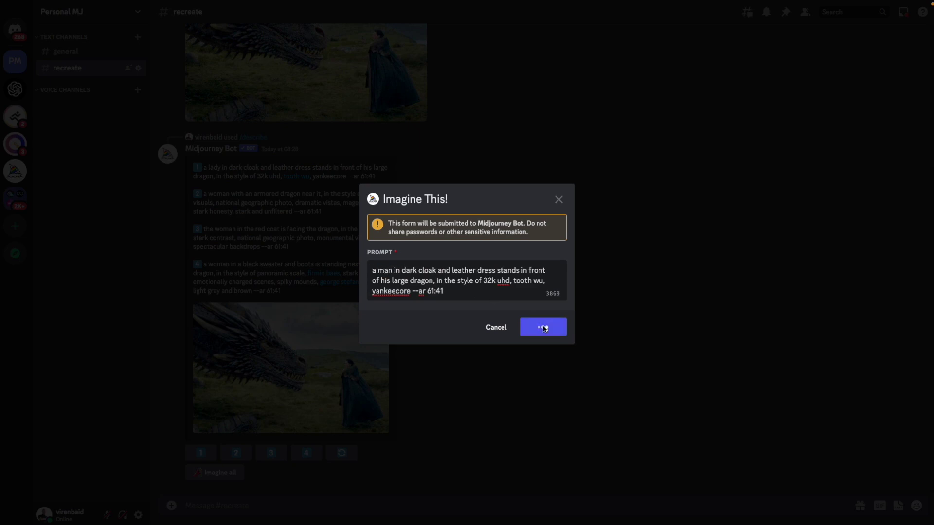
click(235, 407)
double_click(385, 271)
text(man)
click(543, 328)
Step: Generate from suggested prompts 3 and 4, each with 'woman' changed to 'man'
click(271, 326)
double_click(389, 270)
text(man)
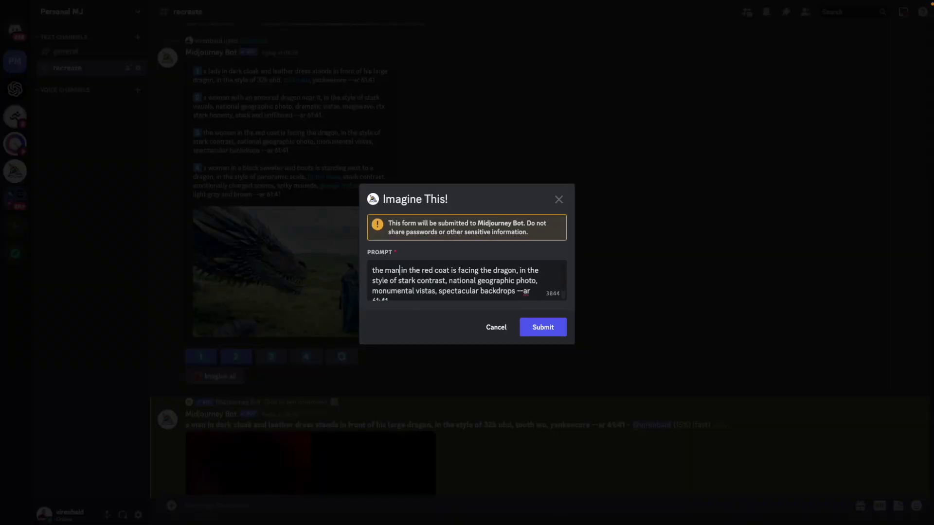
click(543, 327)
click(306, 357)
double_click(381, 270)
text(man)
click(543, 327)
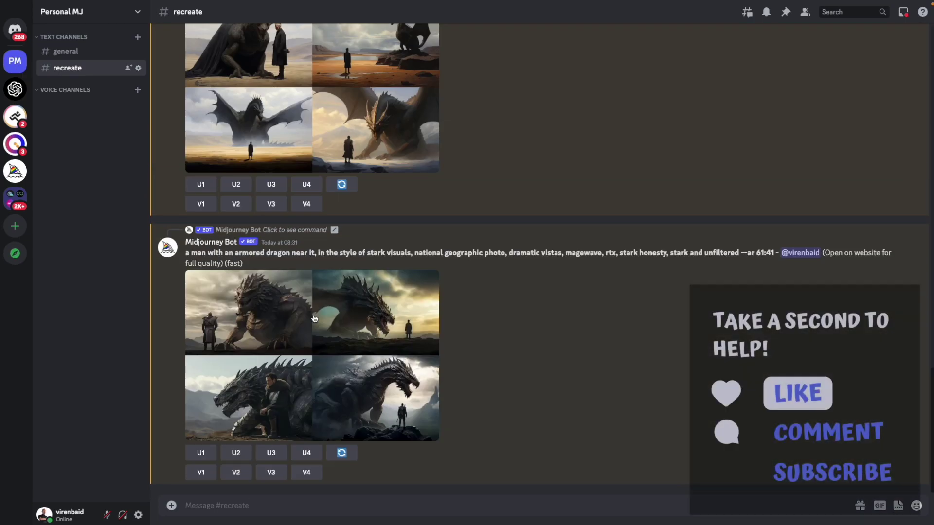
scroll(316, 311, up, 8)
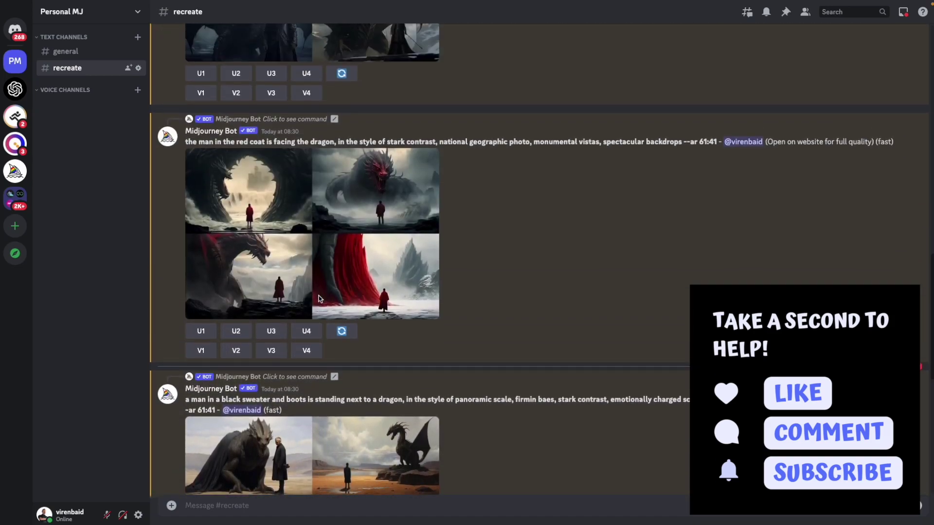
scroll(319, 298, up, 8)
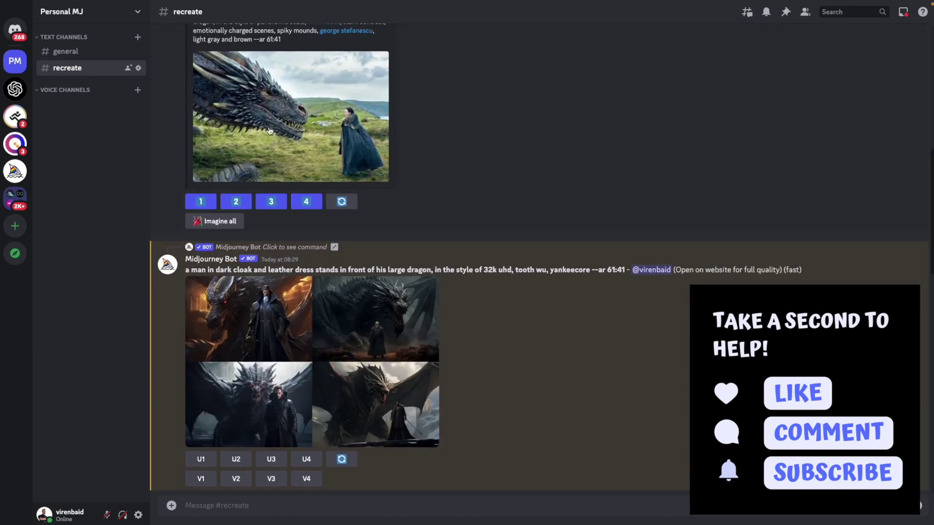
scroll(242, 351, down, 2)
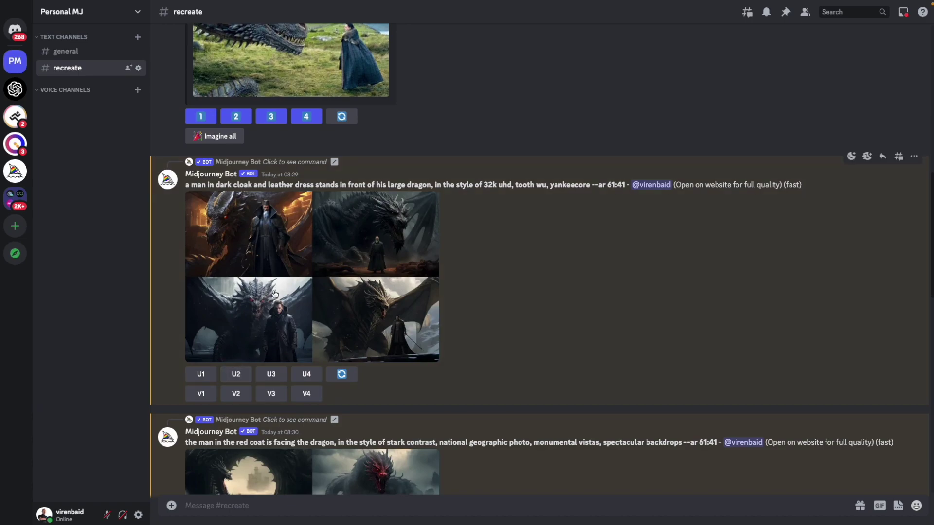
scroll(274, 293, down, 1)
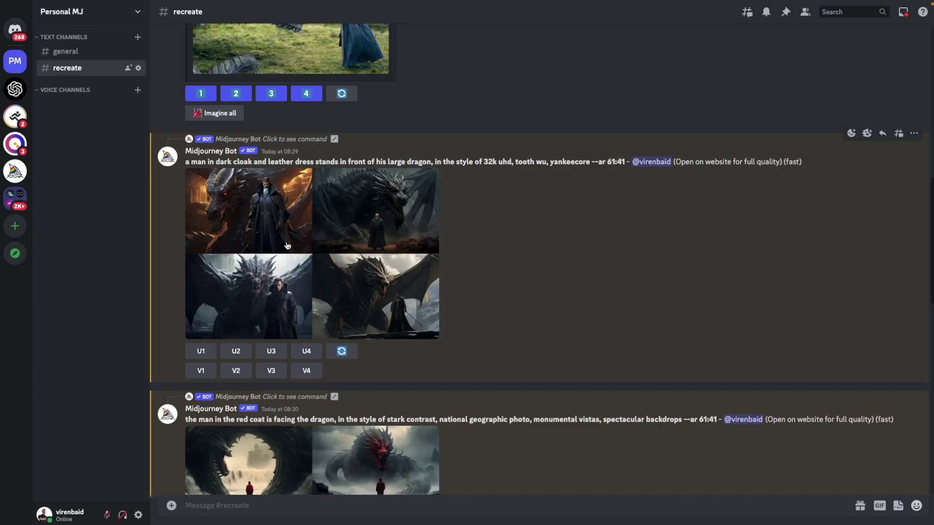
click(287, 246)
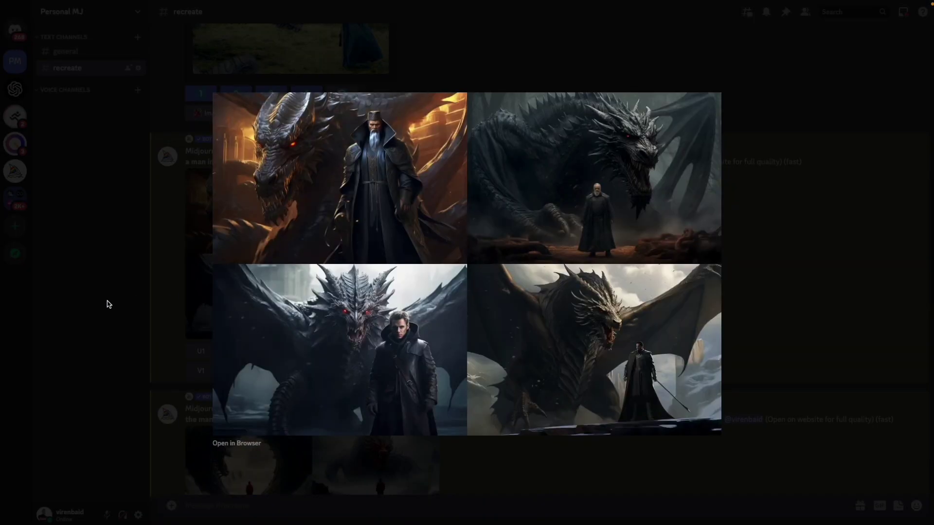
click(109, 304)
scroll(292, 340, down, 3)
click(389, 369)
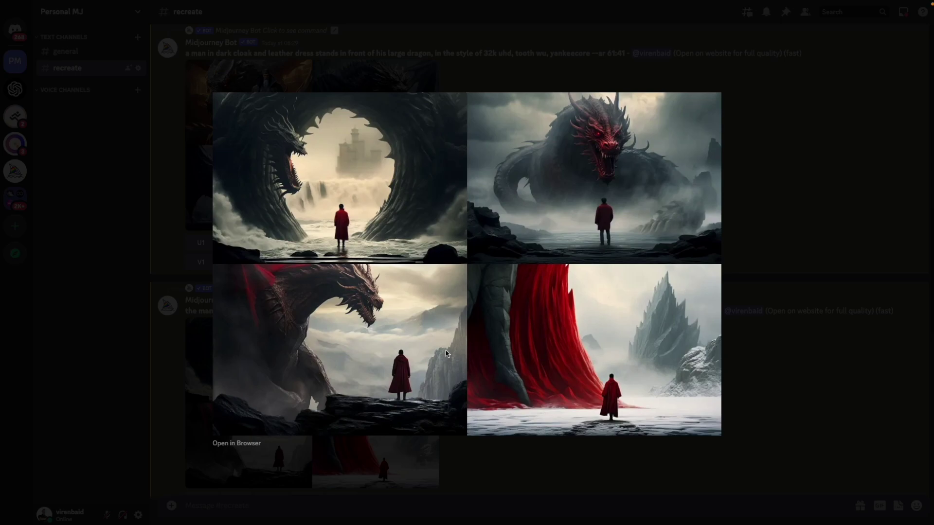
click(130, 335)
scroll(369, 340, down, 5)
click(370, 430)
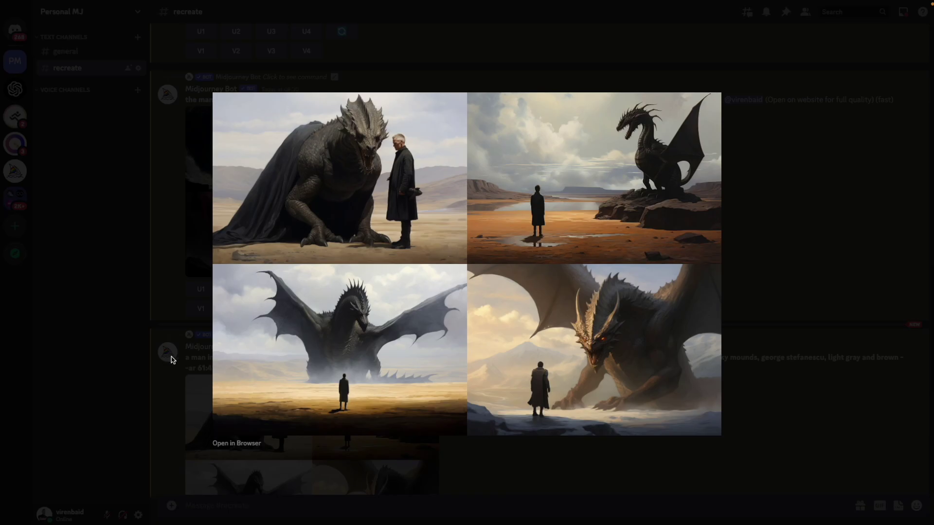
click(171, 358)
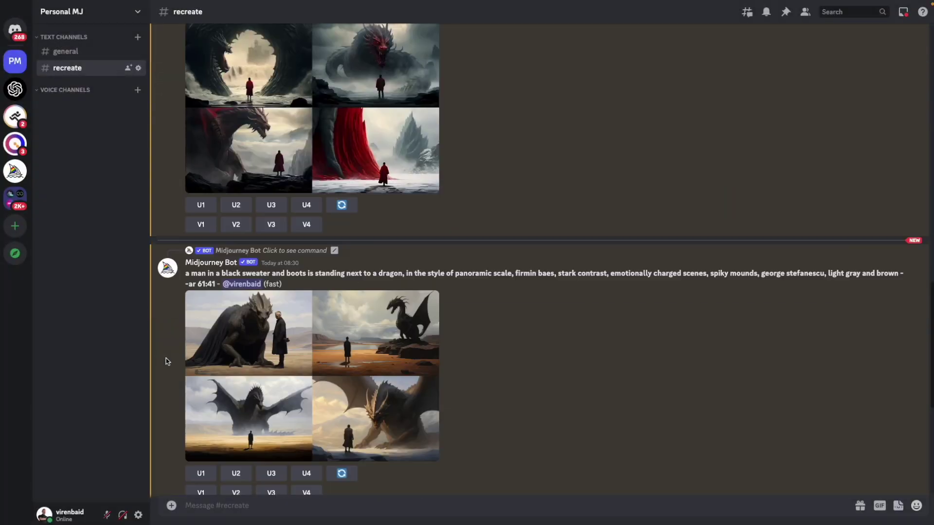
scroll(258, 376, down, 5)
click(258, 376)
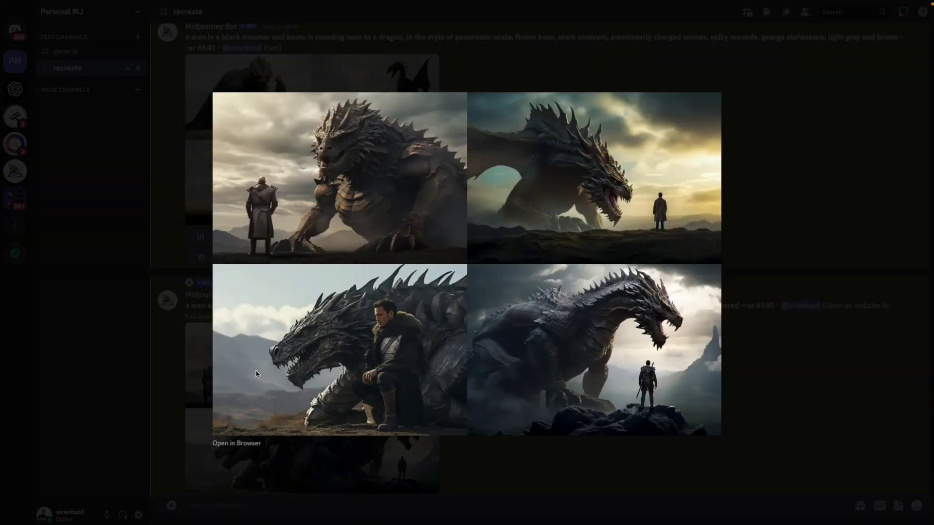
click(173, 360)
scroll(291, 364, up, 15)
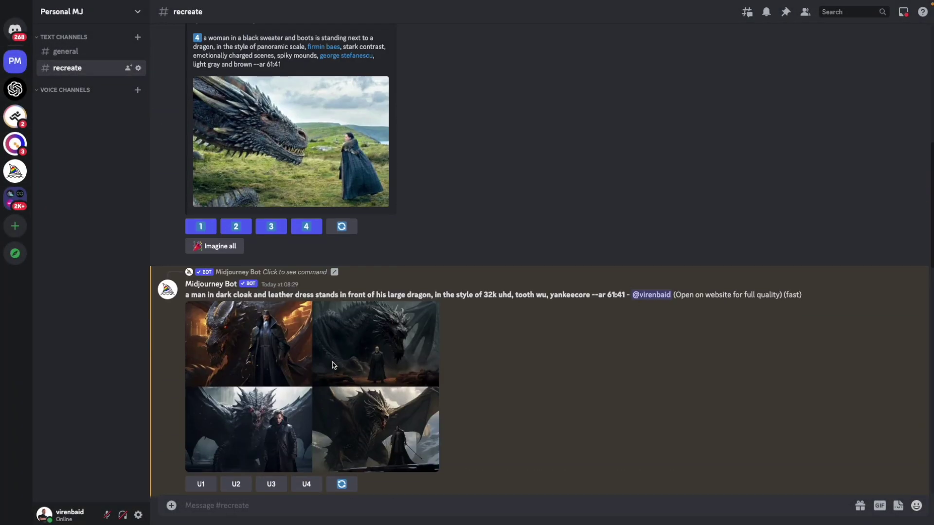
scroll(333, 365, up, 2)
scroll(337, 244, up, 2)
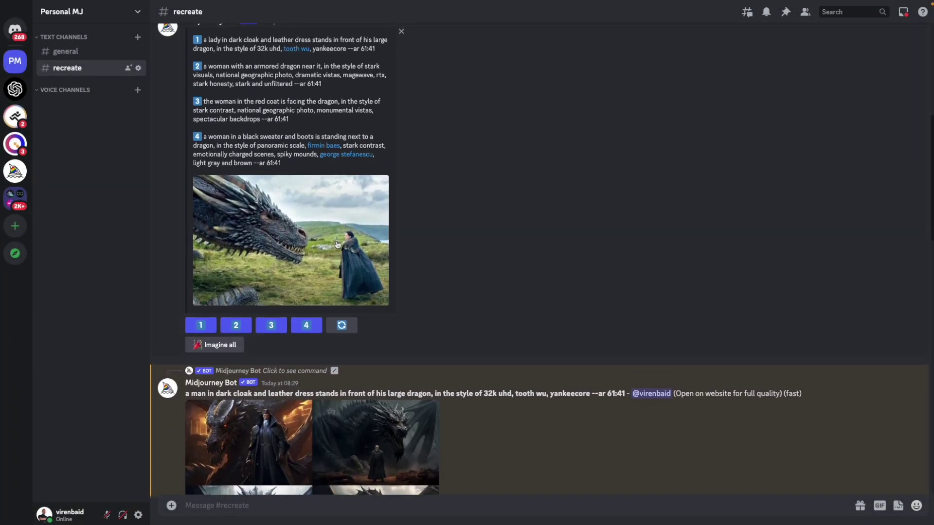
scroll(337, 244, up, 6)
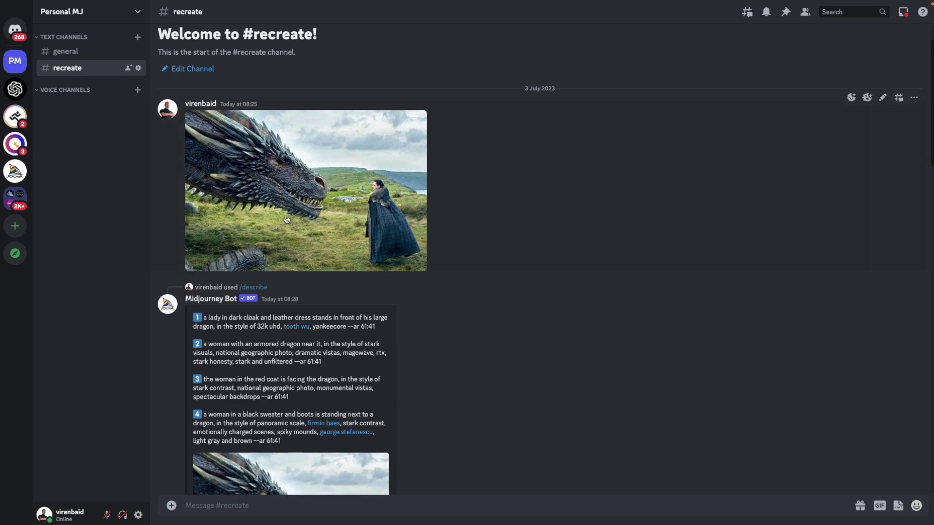
Step: Copy the dragon reference image's link, then return down to the /describe reply
click(286, 219)
right_click(451, 247)
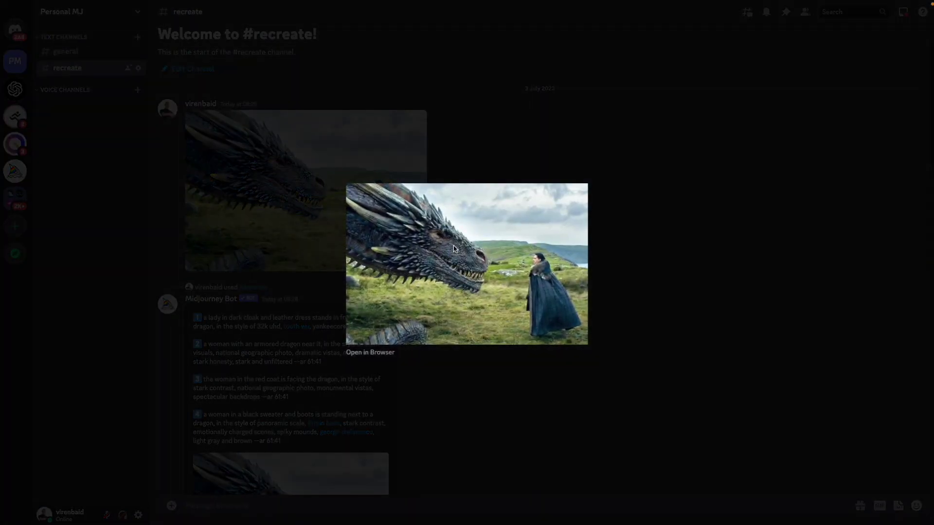
click(479, 276)
click(249, 240)
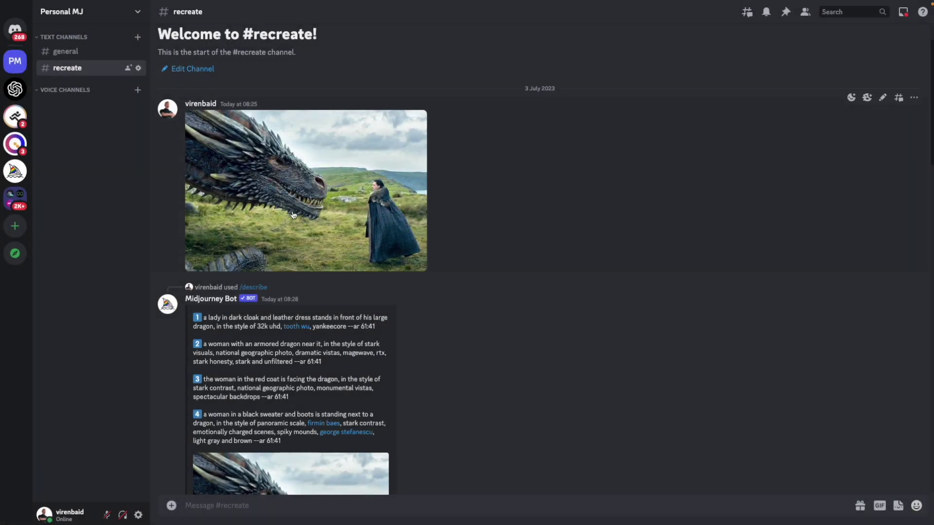
scroll(293, 215, down, 3)
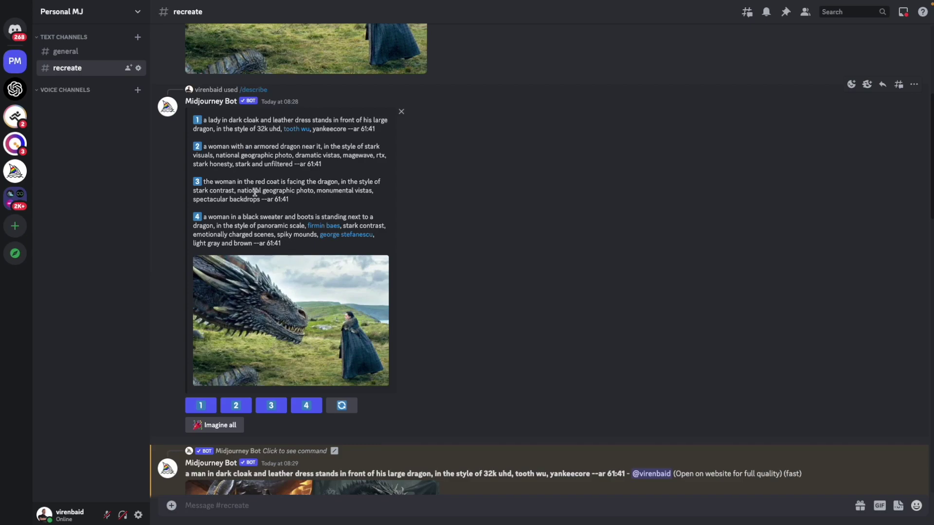
scroll(255, 192, down, 2)
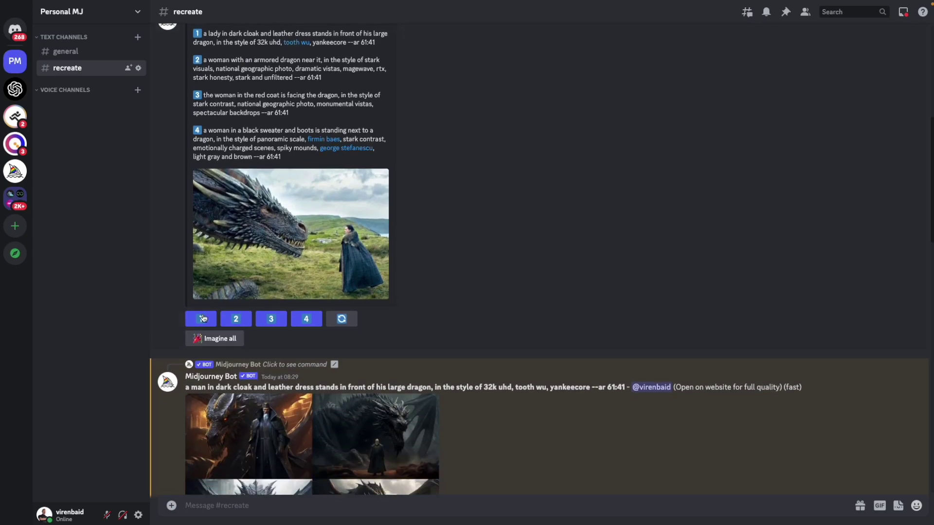
Step: Submit prompt 1 with the reference link prepended and 'lady' changed to 'man'
click(201, 320)
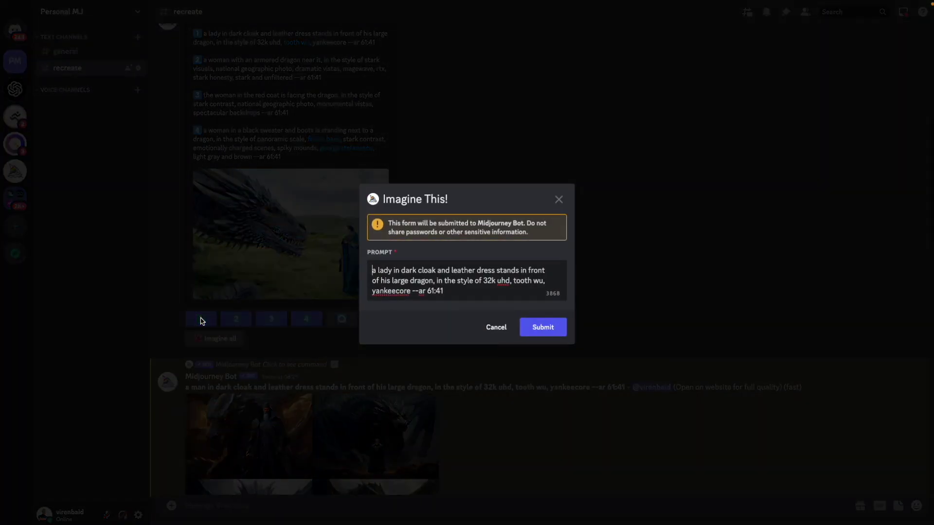
key(ctrl+v)
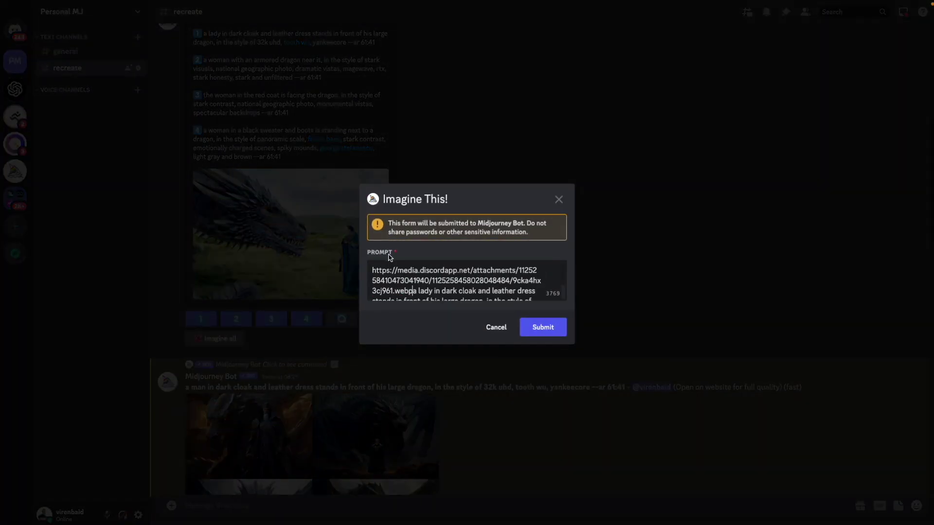
text(,)
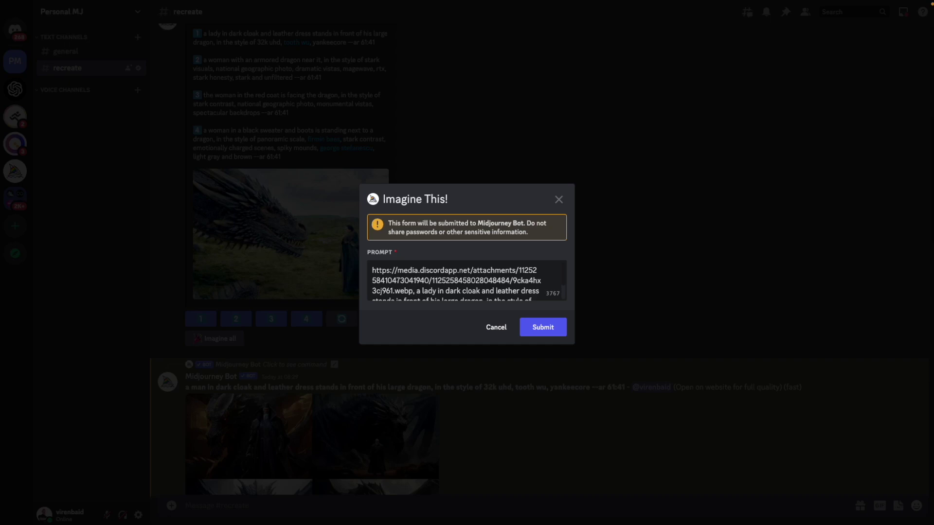
drag(422, 291, 436, 291)
text(man)
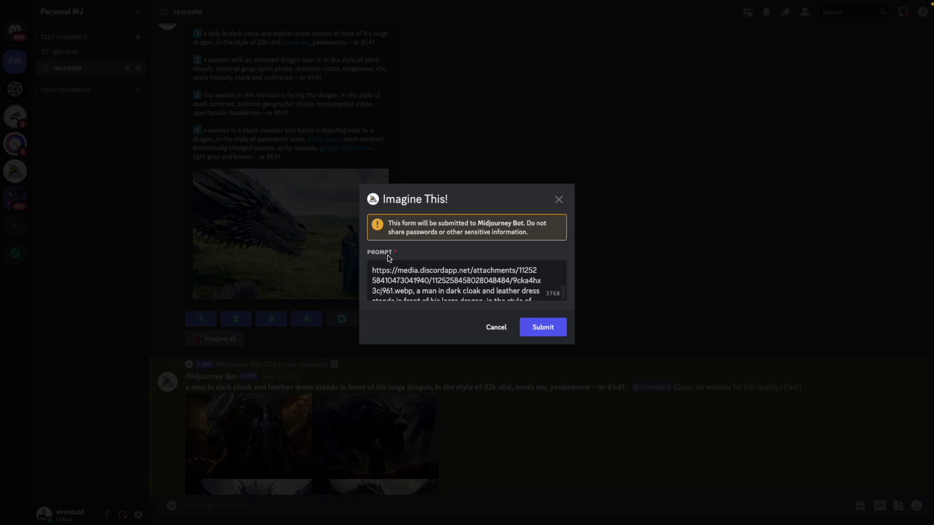
scroll(425, 276, down, 2)
scroll(426, 276, up, 2)
click(543, 327)
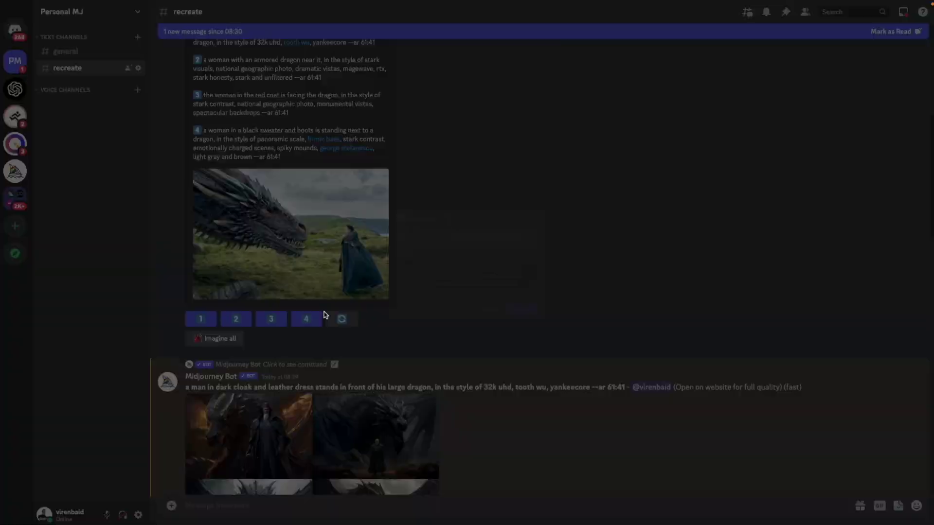
Step: Submit prompts 2, 3 and 4, each with the reference image link pasted in
click(236, 318)
key(ctrl+v)
key(Return)
click(271, 319)
key(ctrl+v)
key(Return)
click(306, 319)
key(ctrl+v)
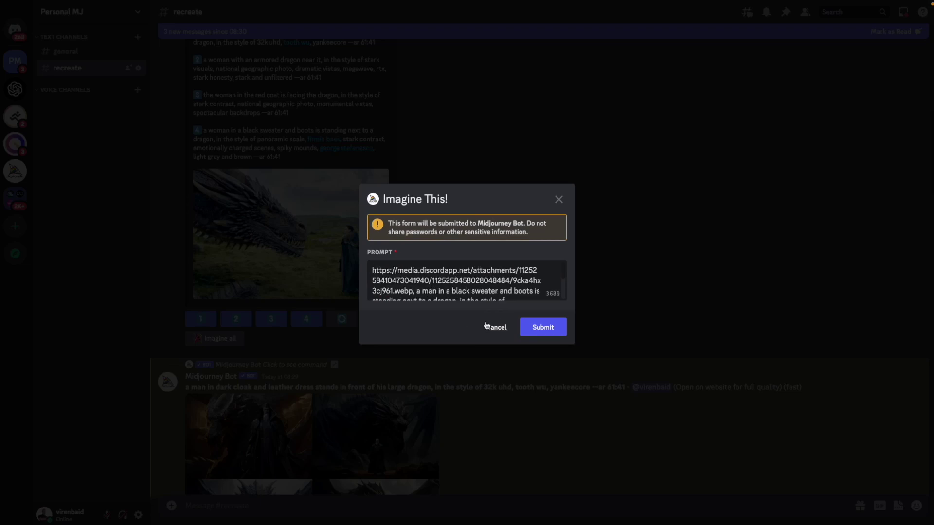
key(Return)
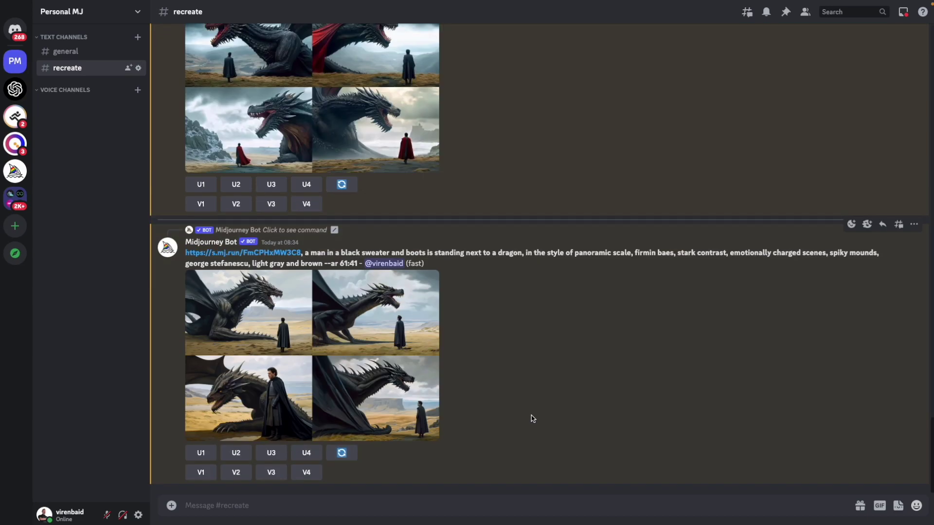
click(393, 398)
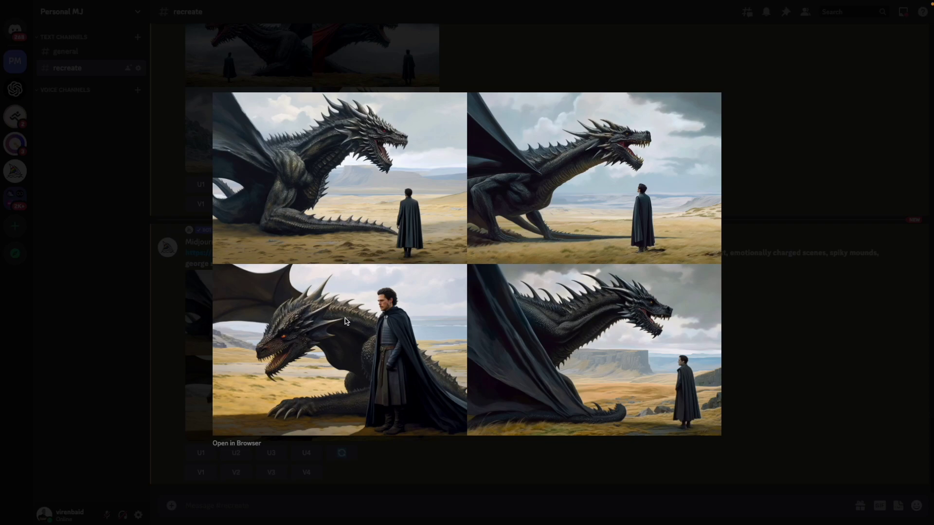
click(175, 357)
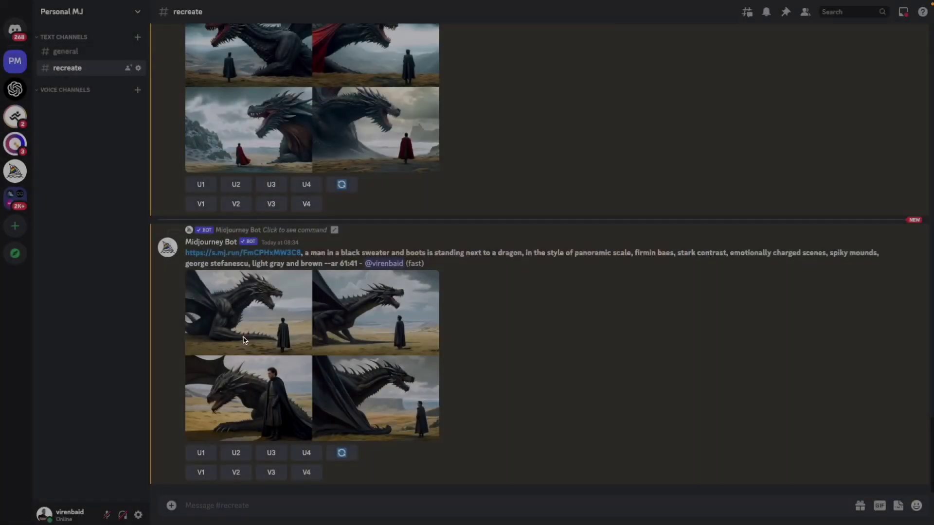
scroll(351, 233, up, 3)
click(352, 234)
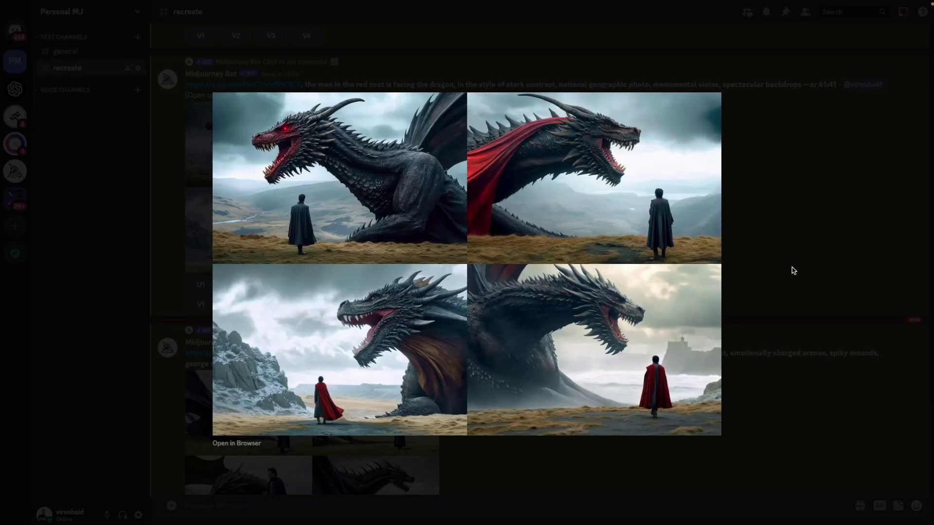
click(793, 270)
scroll(292, 312, up, 5)
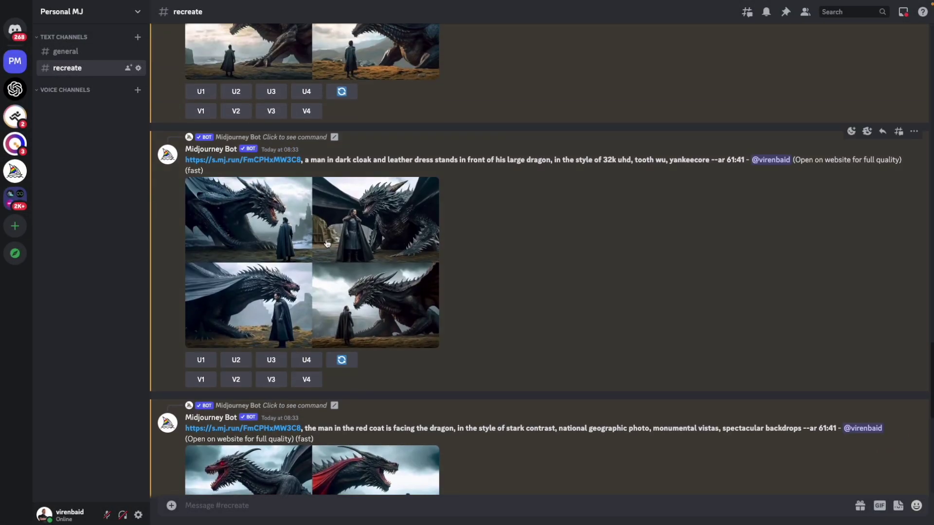
click(327, 243)
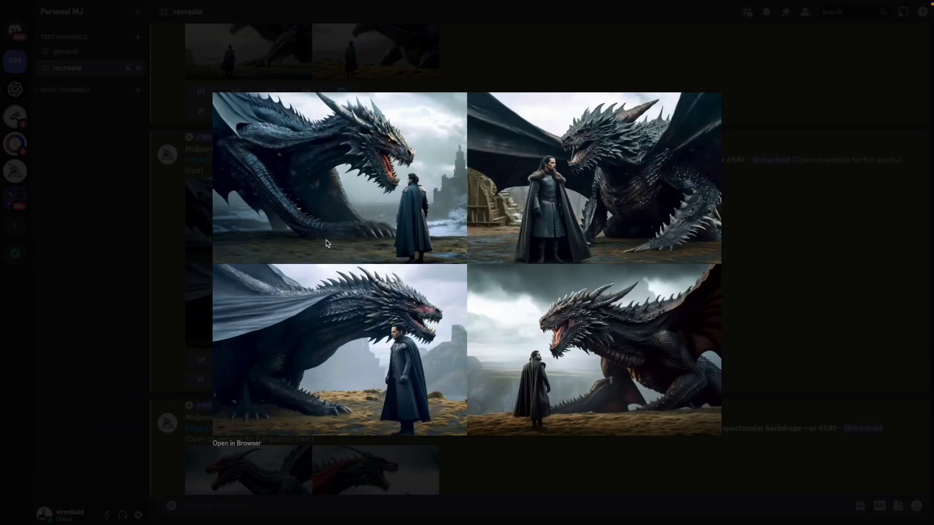
click(135, 266)
scroll(243, 233, up, 4)
click(355, 175)
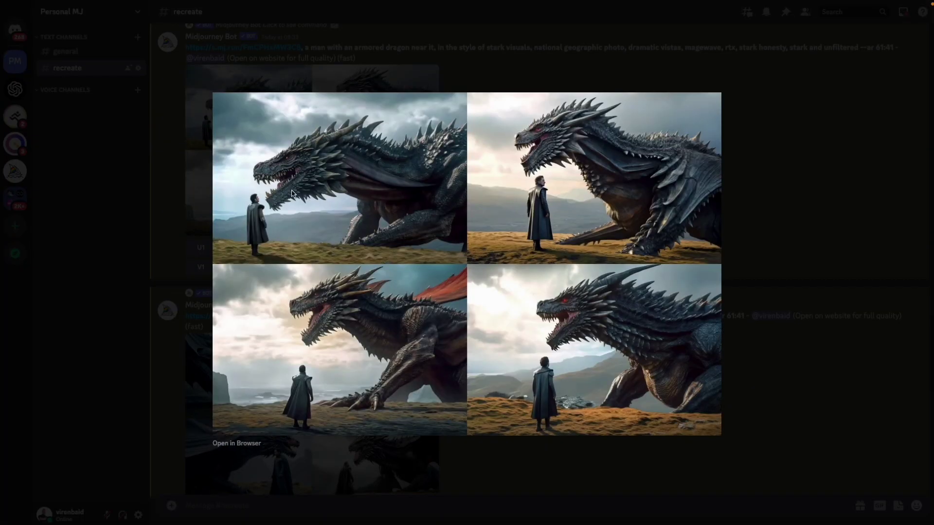
click(191, 234)
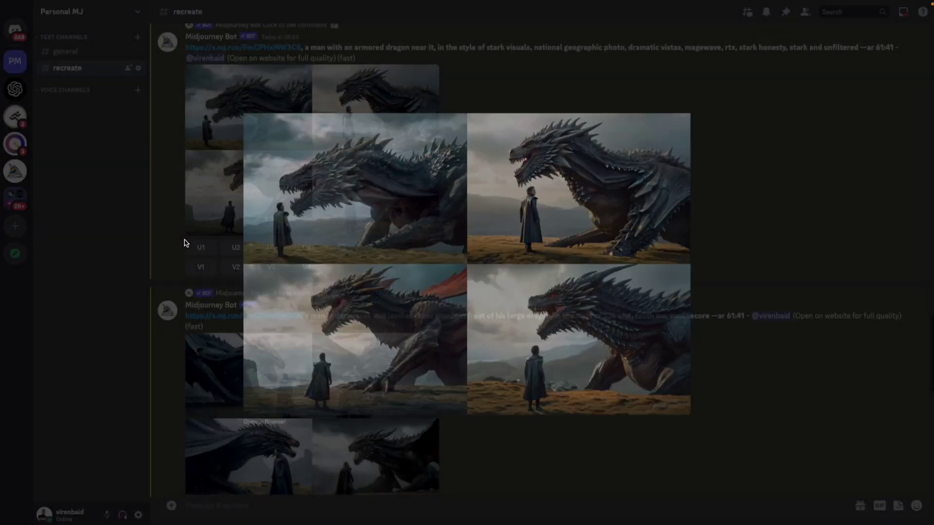
scroll(307, 270, up, 1)
scroll(308, 272, down, 2)
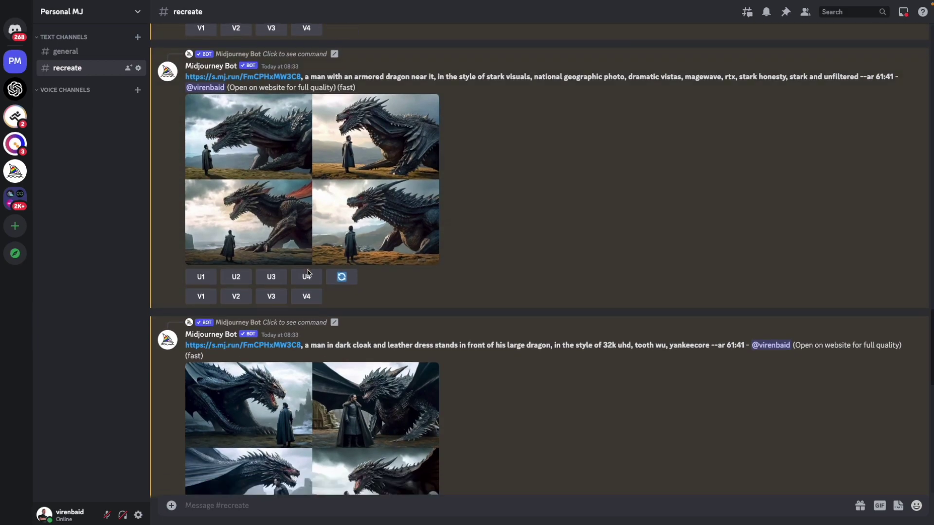
scroll(307, 273, down, 2)
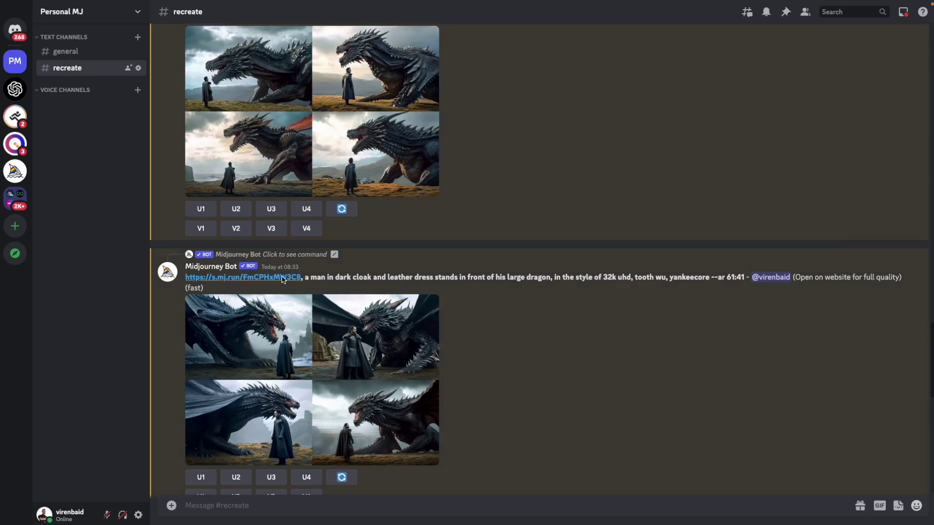
Step: Copy the original dragon reference image's link again
scroll(294, 289, up, 15)
click(398, 282)
right_click(401, 282)
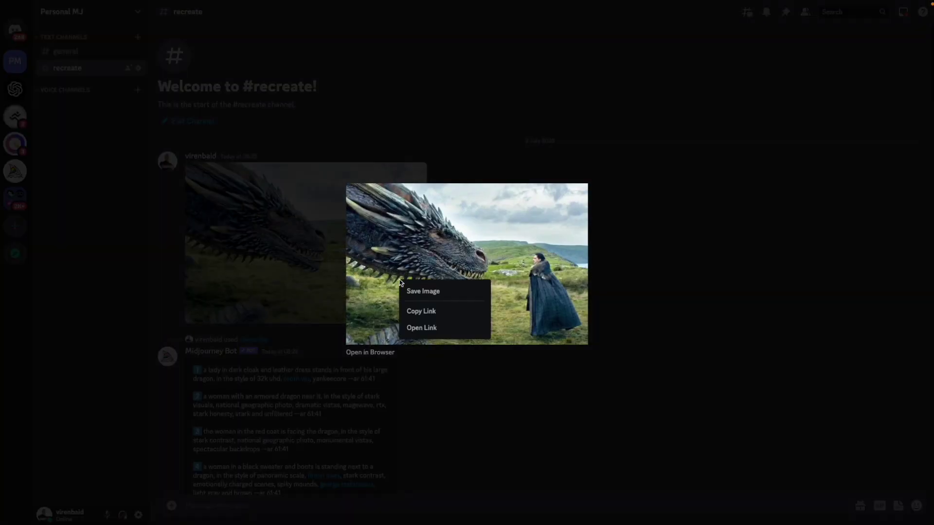
click(408, 314)
click(288, 269)
scroll(288, 270, down, 5)
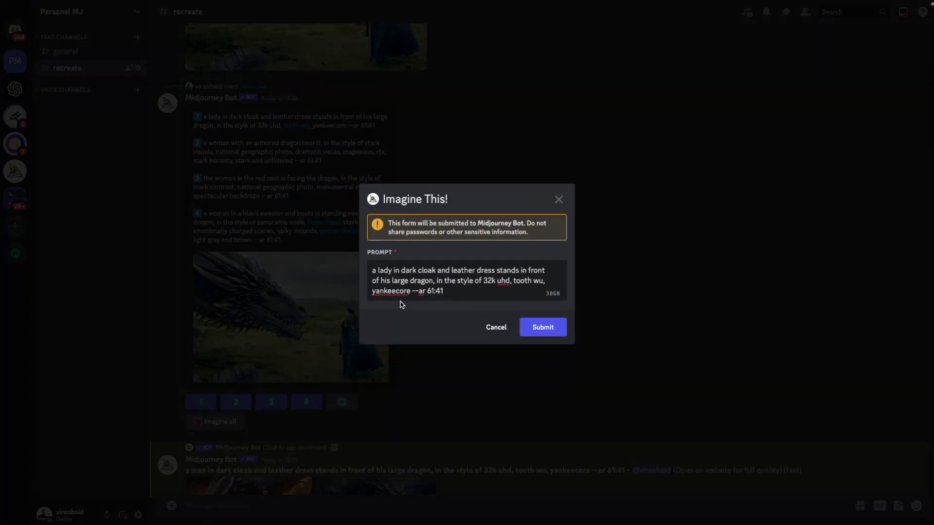
Step: Submit the first prompt with the reference link at its start and 'lady' changed to 'man'
click(372, 270)
key(ctrl+v)
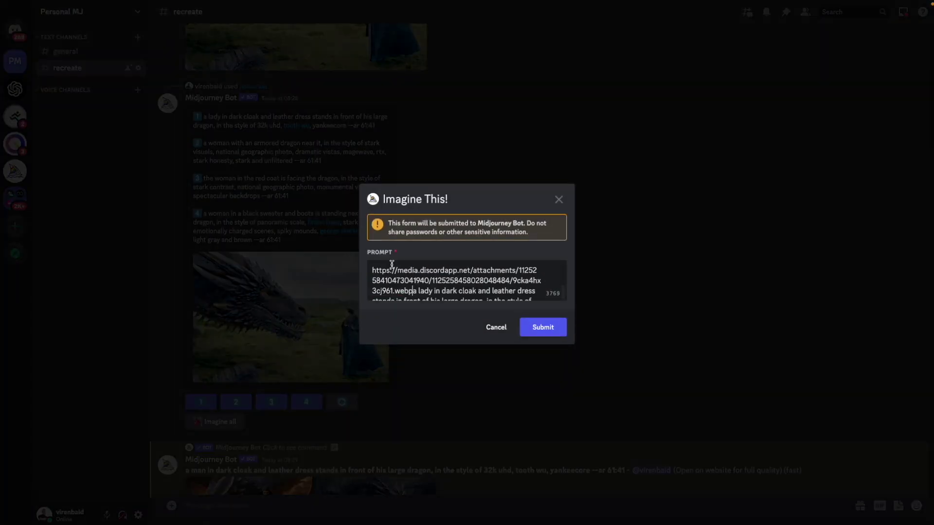
key(shift+Right)
key(shift+Right)
key(shift+Right)
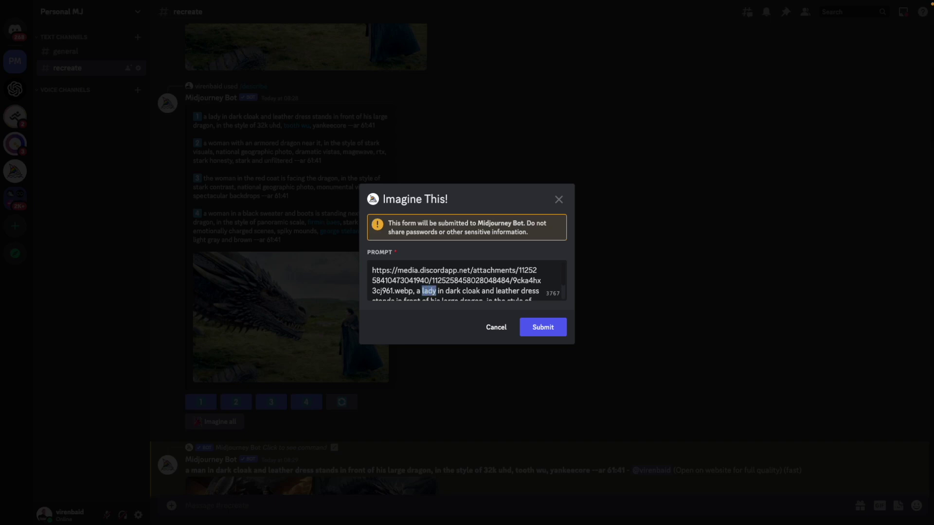
text(man)
scroll(413, 261, down, 2)
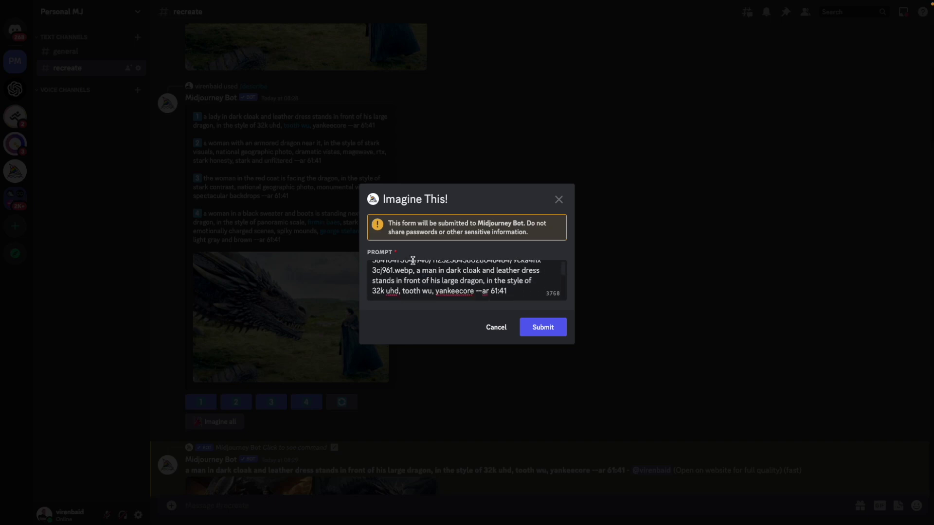
click(521, 294)
click(561, 330)
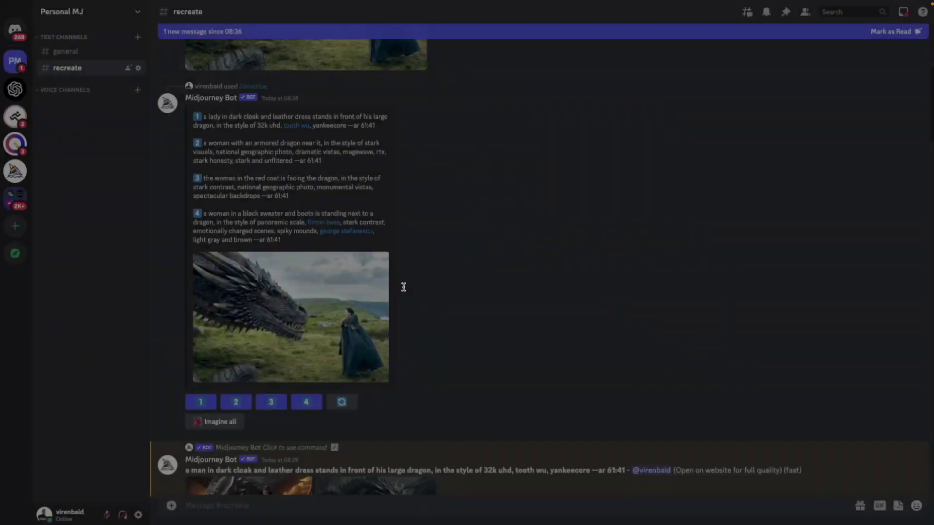
Step: Submit the second suggested prompt after removing a stray leading comma
click(236, 402)
text(,)
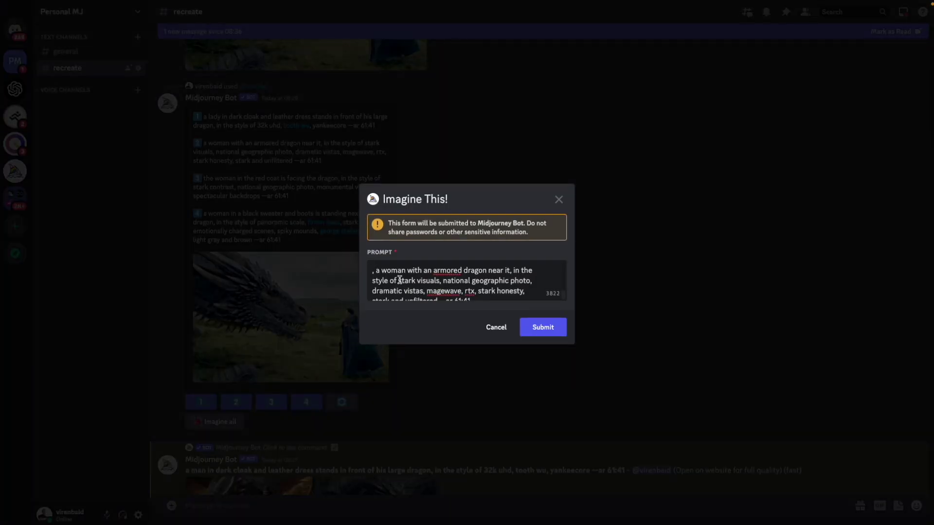
key(BackSpace)
key(BackSpace)
scroll(466, 282, down, 2)
click(543, 327)
Step: Submit the third and fourth suggested prompts
click(271, 401)
scroll(467, 282, down, 2)
click(542, 327)
click(306, 401)
scroll(467, 280, down, 3)
click(547, 326)
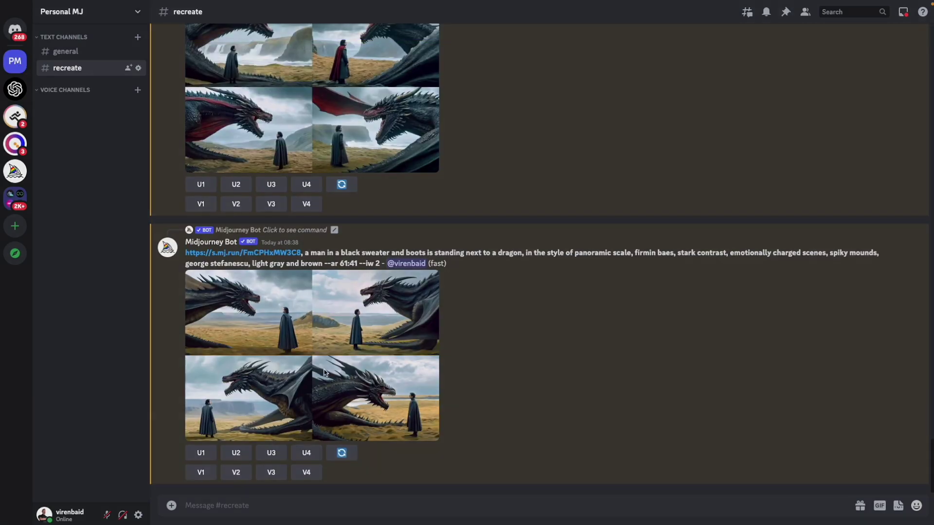
Step: Inspect the newest dragon grid and the red-coat dragon grid enlarged
click(323, 373)
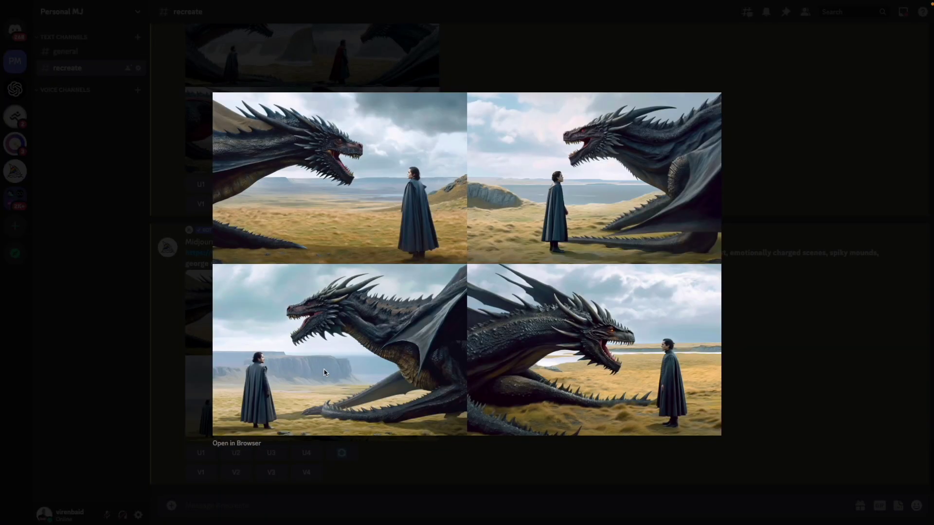
click(171, 318)
scroll(171, 318, up, 2)
click(368, 227)
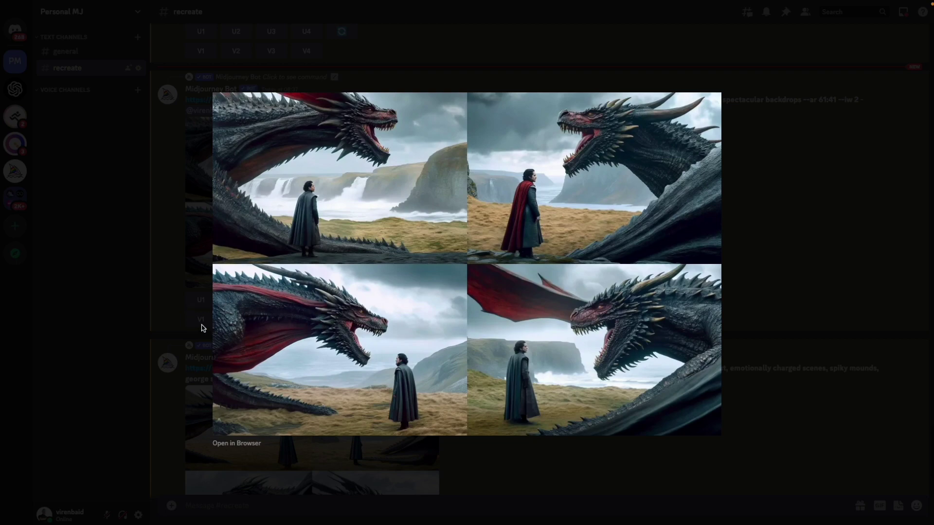
click(187, 330)
Step: Inspect the armored-dragon and dark-cloak grids, then scroll back to the armored-dragon grid
scroll(364, 308, up, 5)
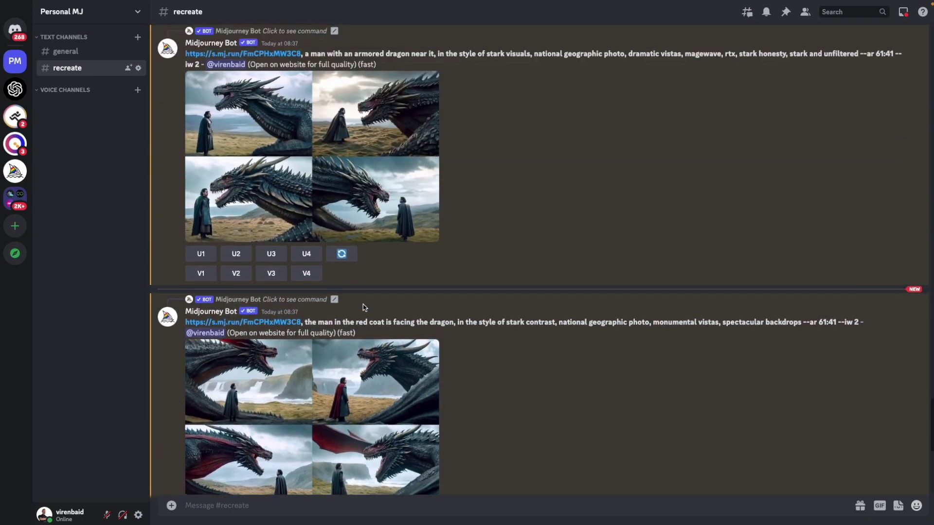
click(376, 201)
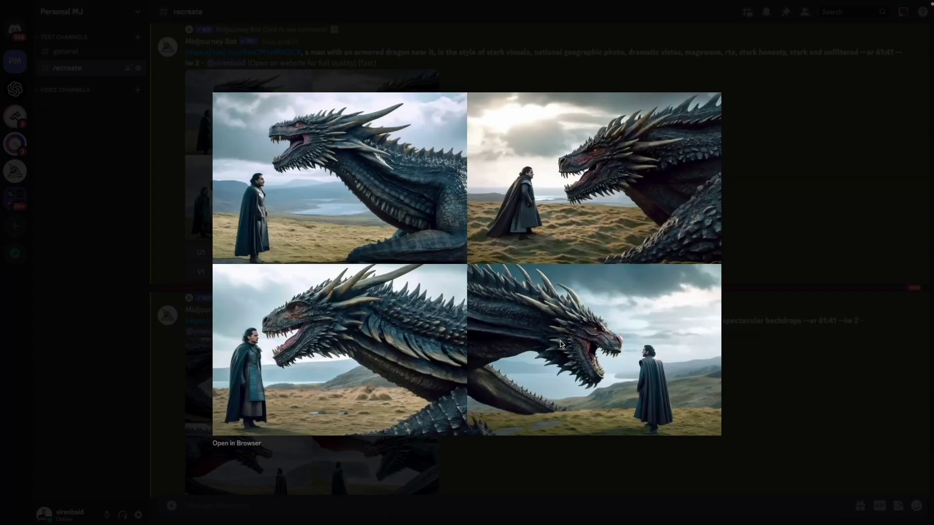
click(837, 326)
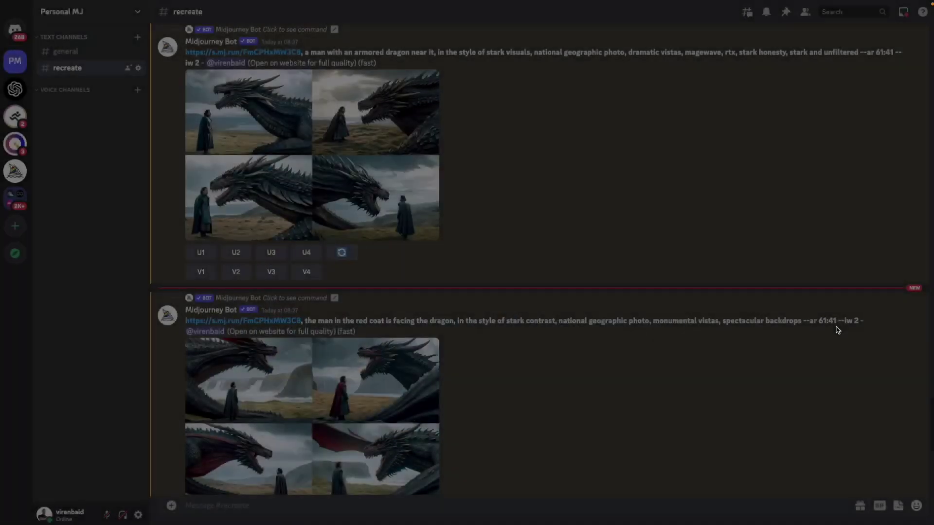
scroll(348, 321, up, 5)
click(352, 245)
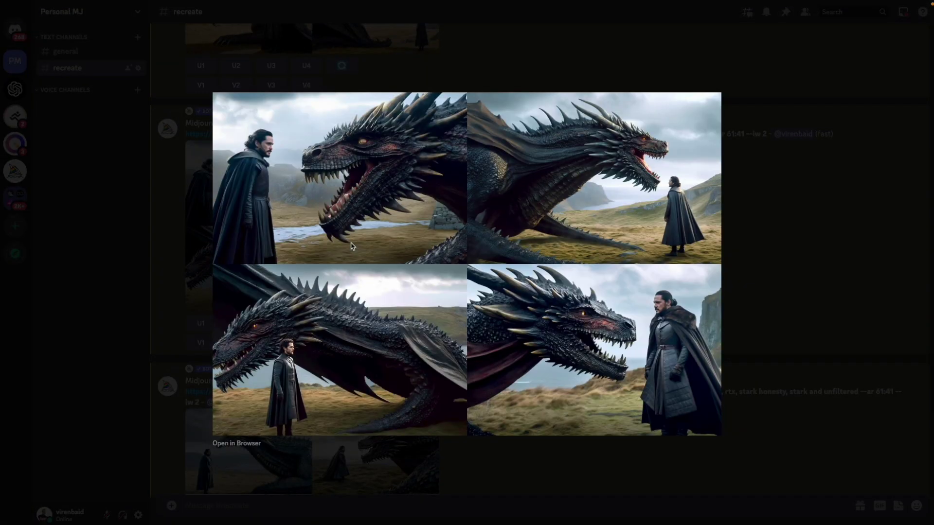
click(809, 283)
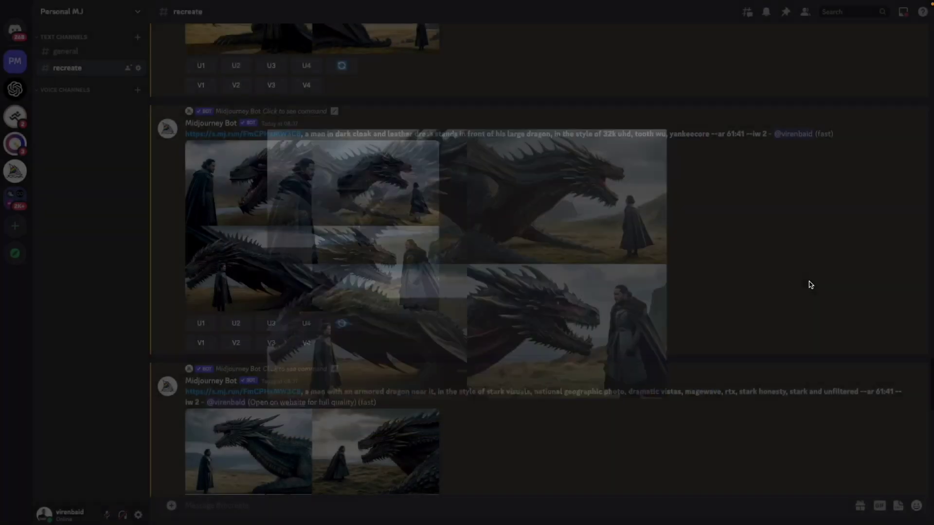
scroll(408, 249, down, 3)
scroll(409, 249, down, 2)
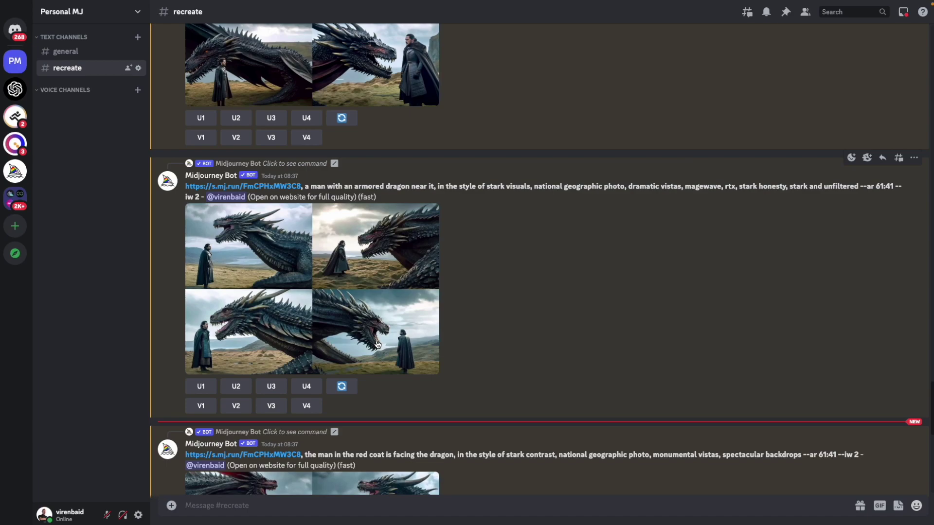
Step: Upscale image 4 (U4) of the armored-dragon grid and drop the reference image file into #recreate
click(304, 387)
scroll(303, 388, down, 10)
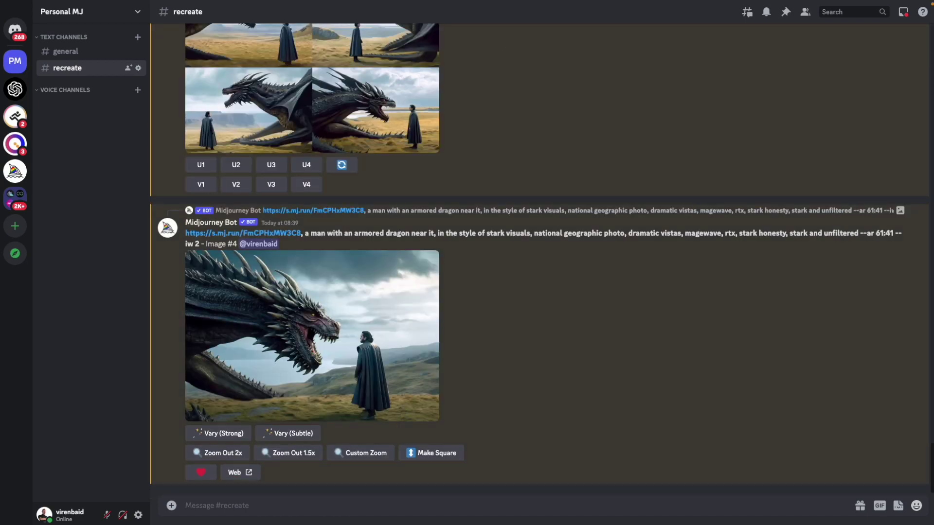
drag(933, 413, 369, 417)
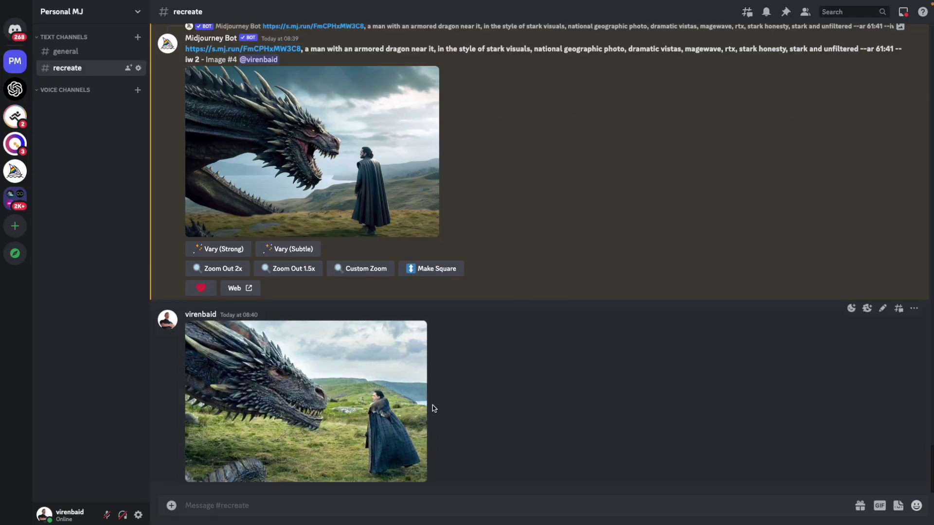
click(329, 152)
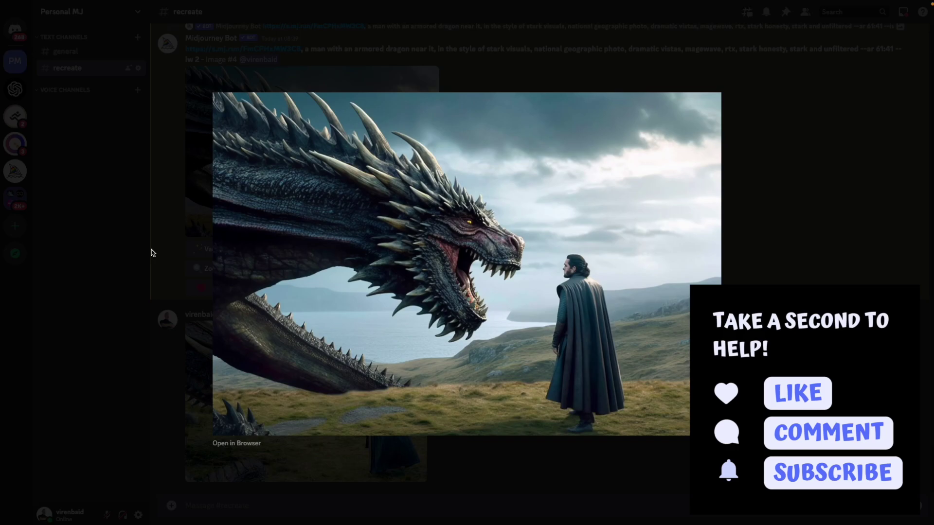
click(151, 252)
click(274, 376)
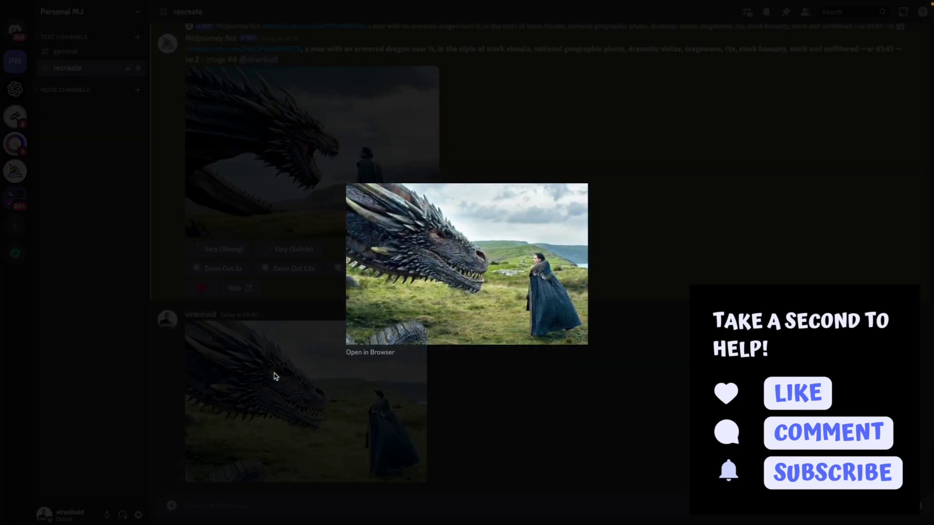
click(243, 315)
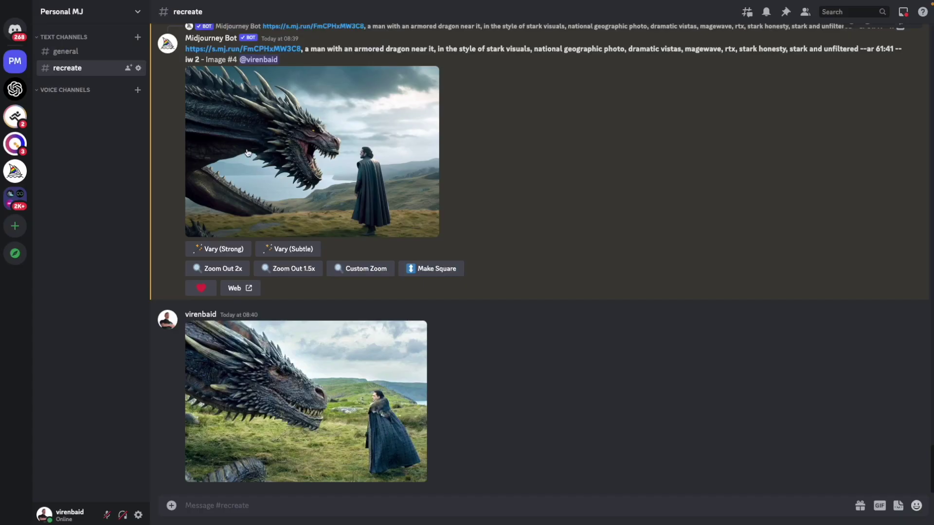
click(281, 164)
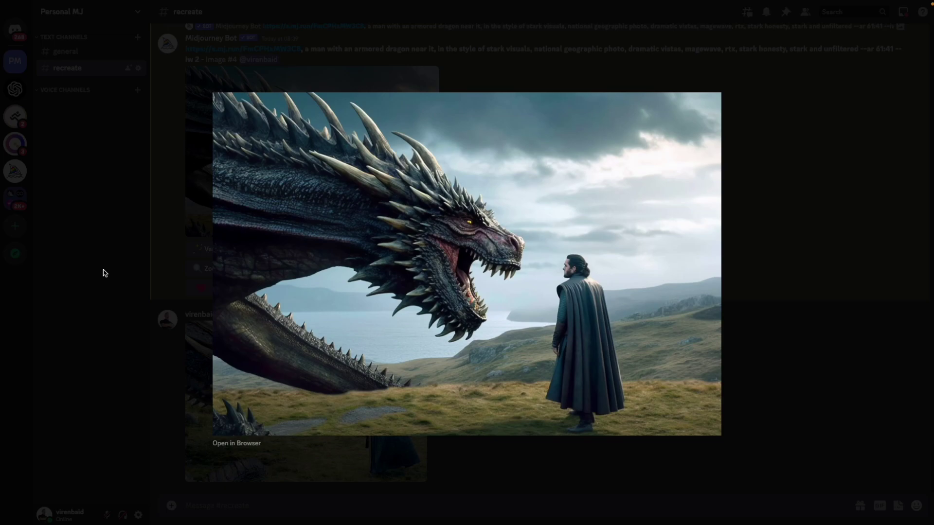
click(133, 294)
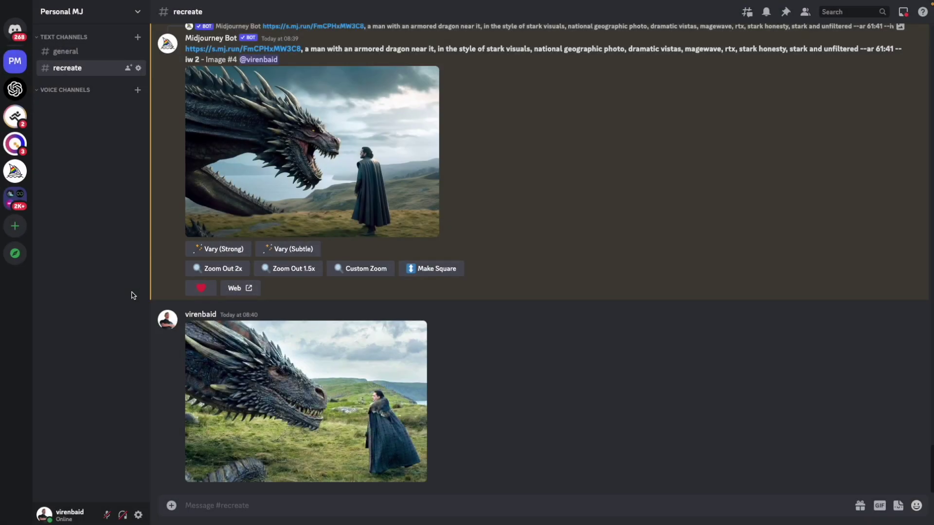